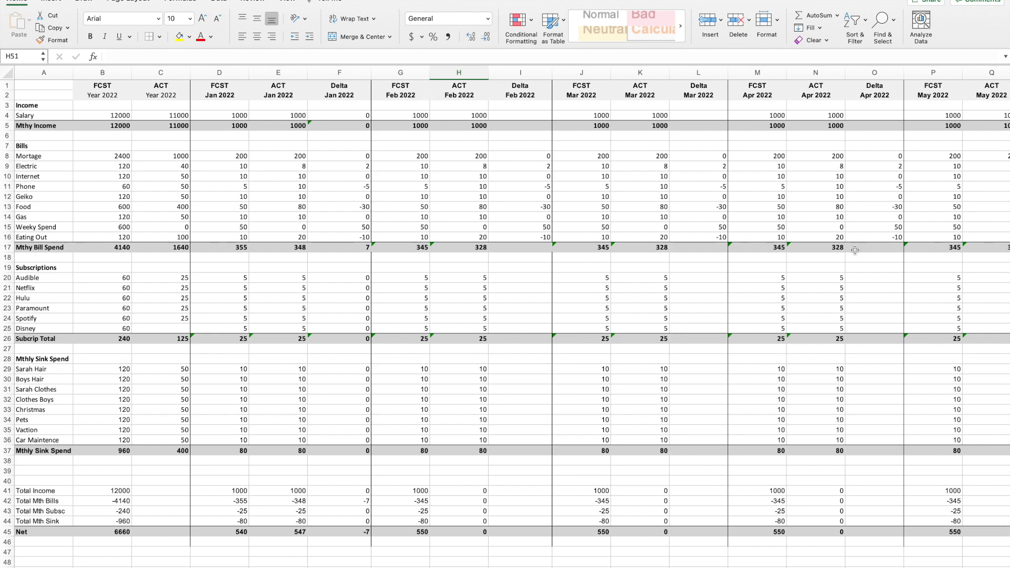
Look over the budget's forecast, actual and delta columns through December 2022, returning to the yearly columns and expense categories
scroll(855, 250, "right", 10)
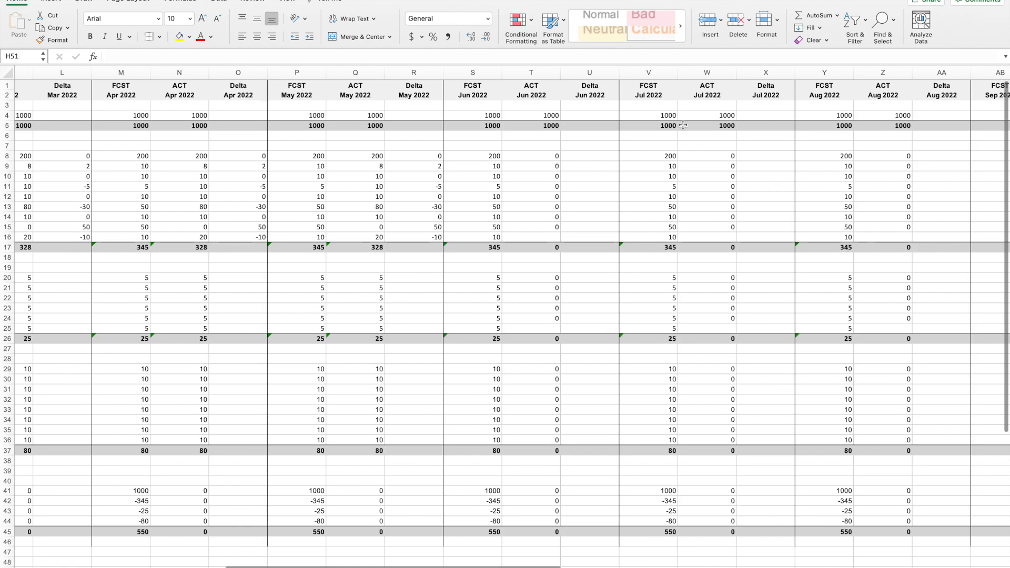
scroll(913, 104, "right", 2)
scroll(912, 104, "right", 8)
scroll(910, 106, "right", 3)
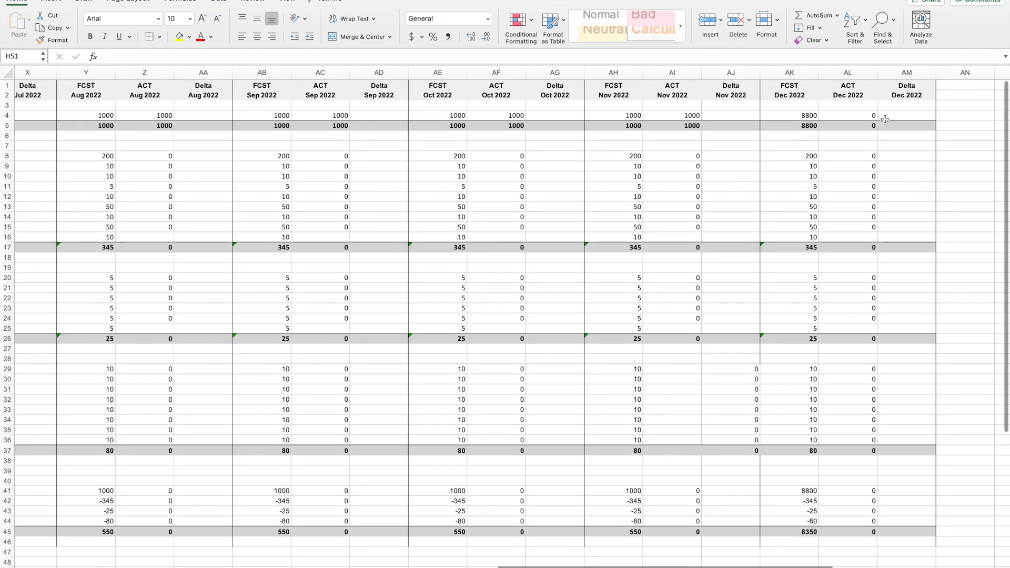
scroll(873, 119, "left", 20)
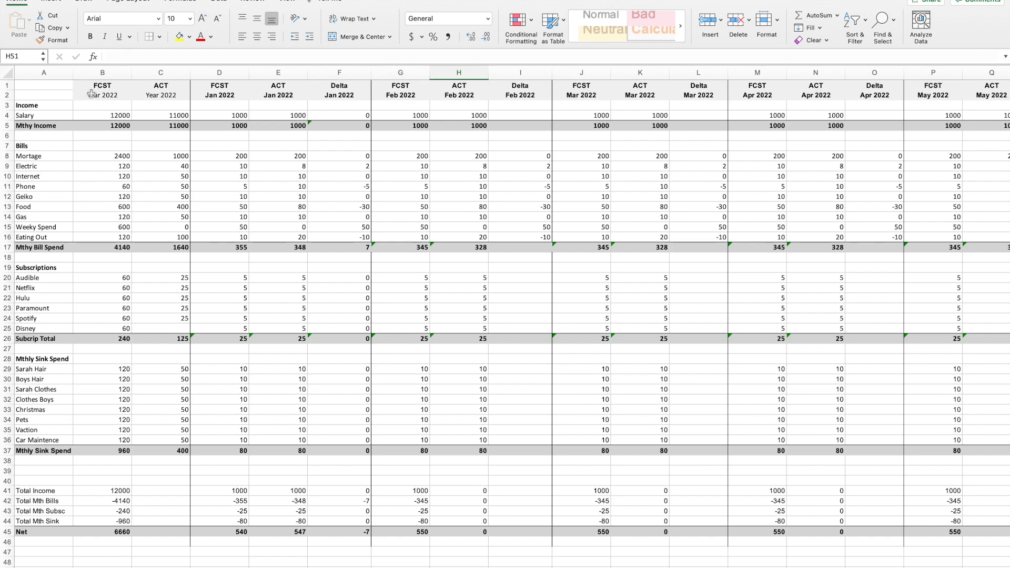
scroll(141, 132, "up", 2)
scroll(48, 316, "down", 3)
scroll(31, 312, "up", 2)
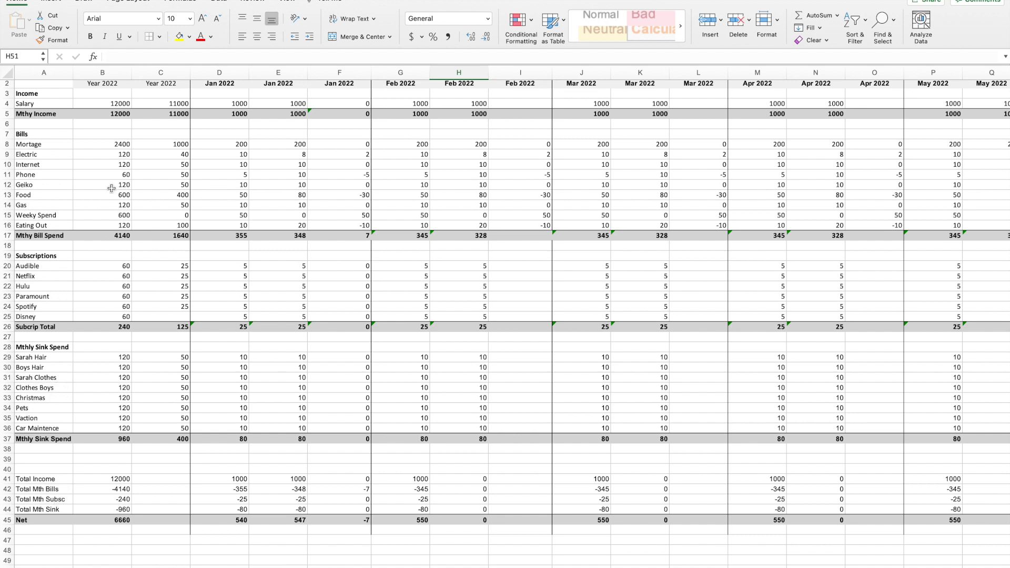
scroll(113, 150, "up", 1)
scroll(113, 150, "up", 1)
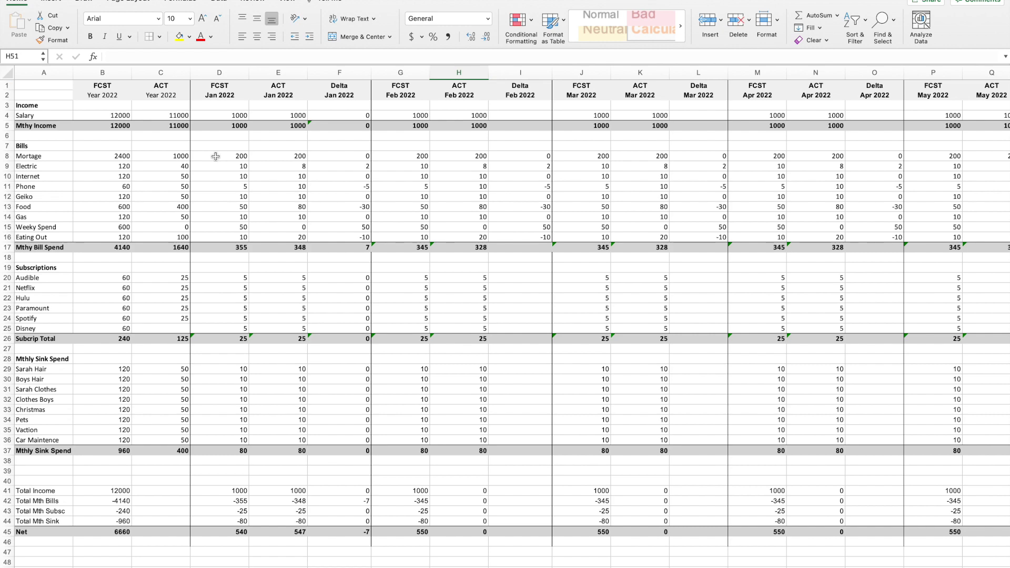
Examine the January 2022 forecast amounts for each item in the Bills section
scroll(215, 156, "down", 2)
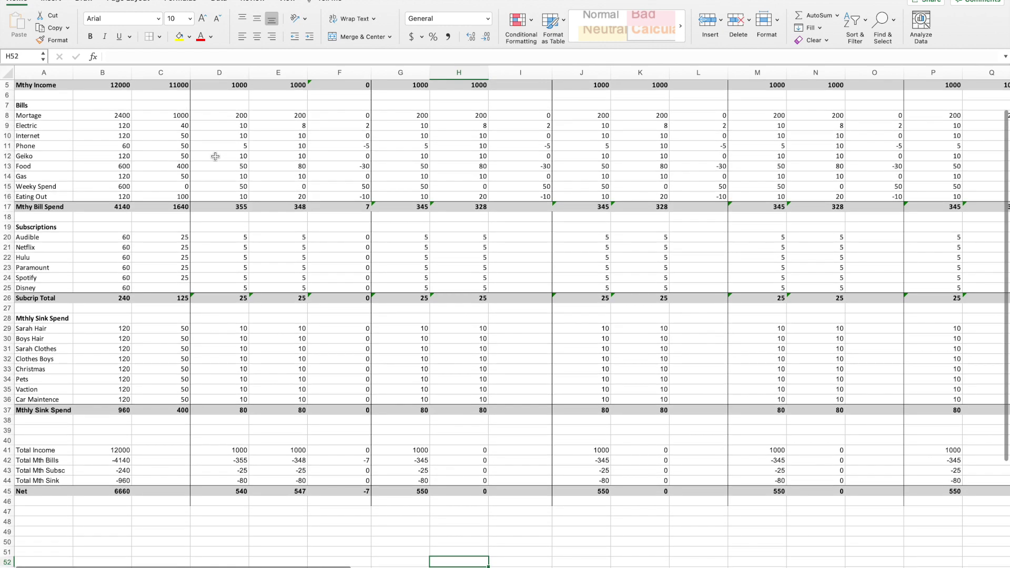
left_click(209, 114)
key("Down")
key("Down")
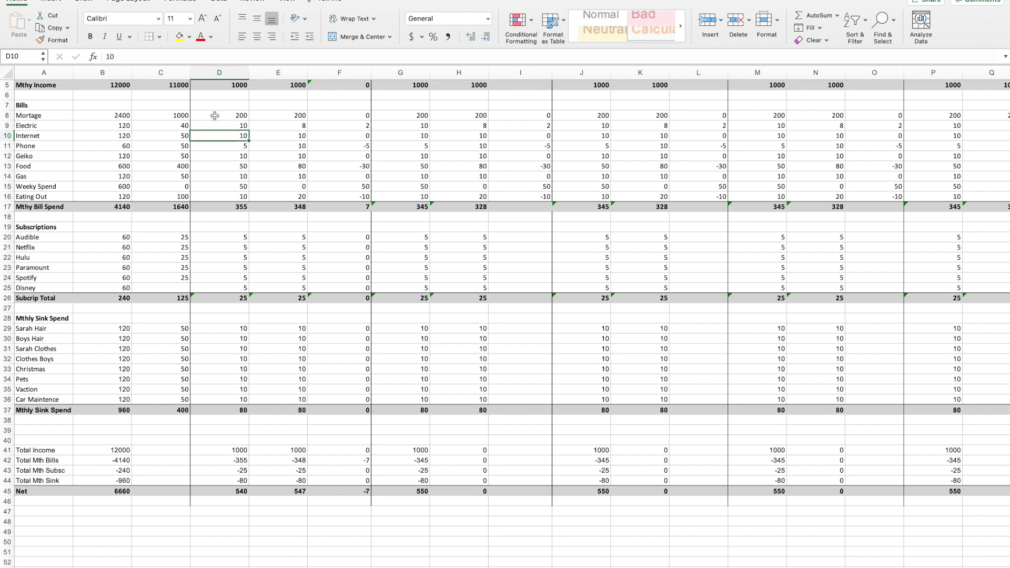
key("Down")
key("Down")
key("Down")
key("Down")
key("Down")
key("Down")
key("Up")
key("Up")
key("Up")
key("Up")
key("Up")
key("Up")
key("Up")
key("Up")
key("Down")
scroll(215, 115, "up", 2)
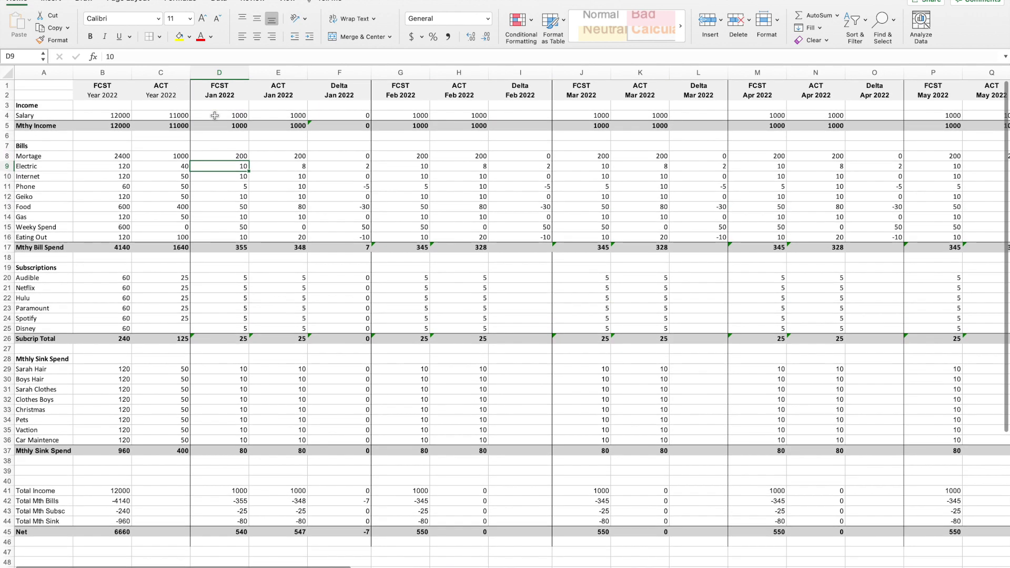
Compare the January 2022 actual amounts for Electric and Food with the forecast, and review the monthly totals and Net row
left_click(298, 168)
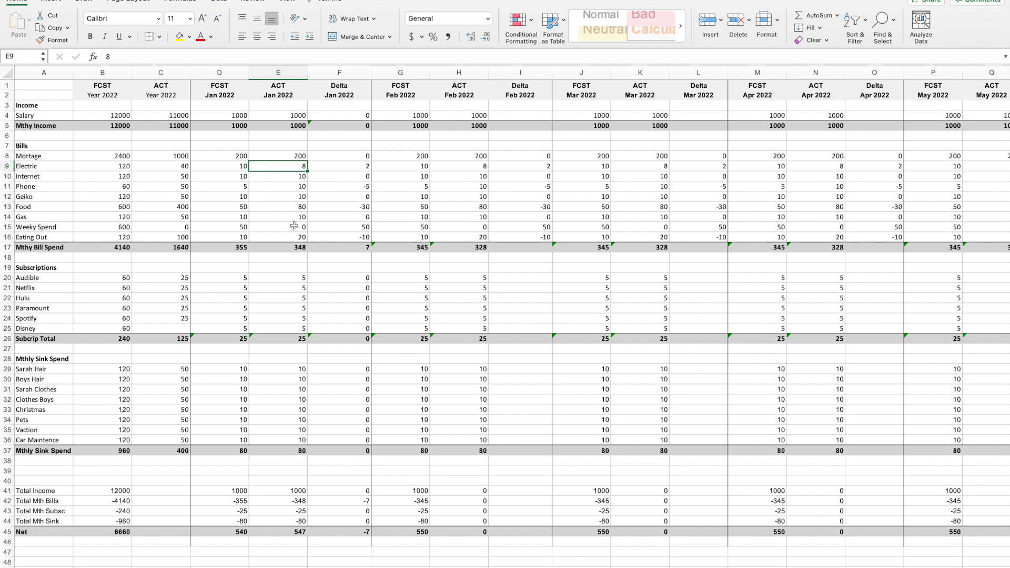
left_click(299, 205)
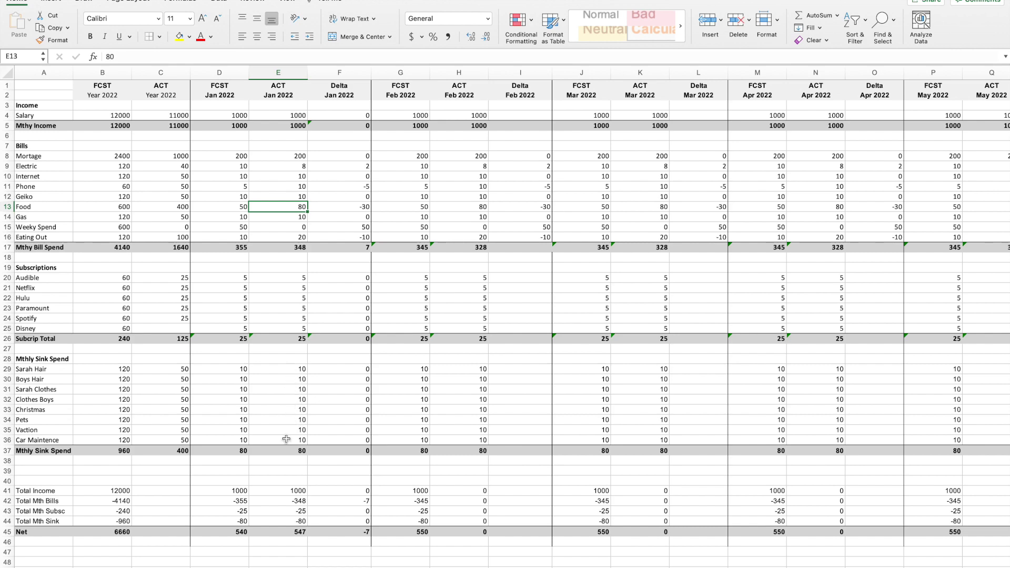
scroll(270, 462, "down", 4)
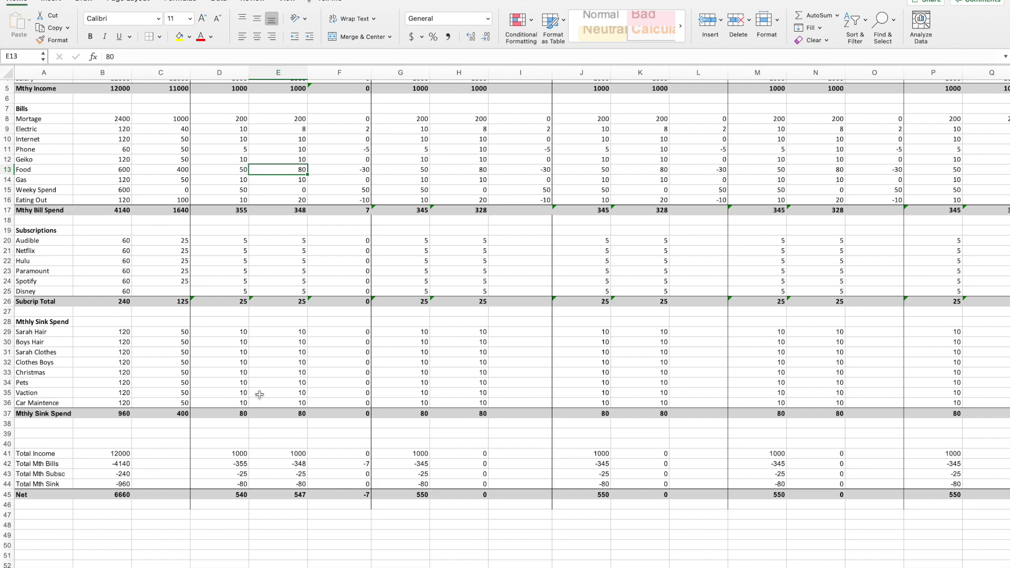
scroll(259, 395, "up", 4)
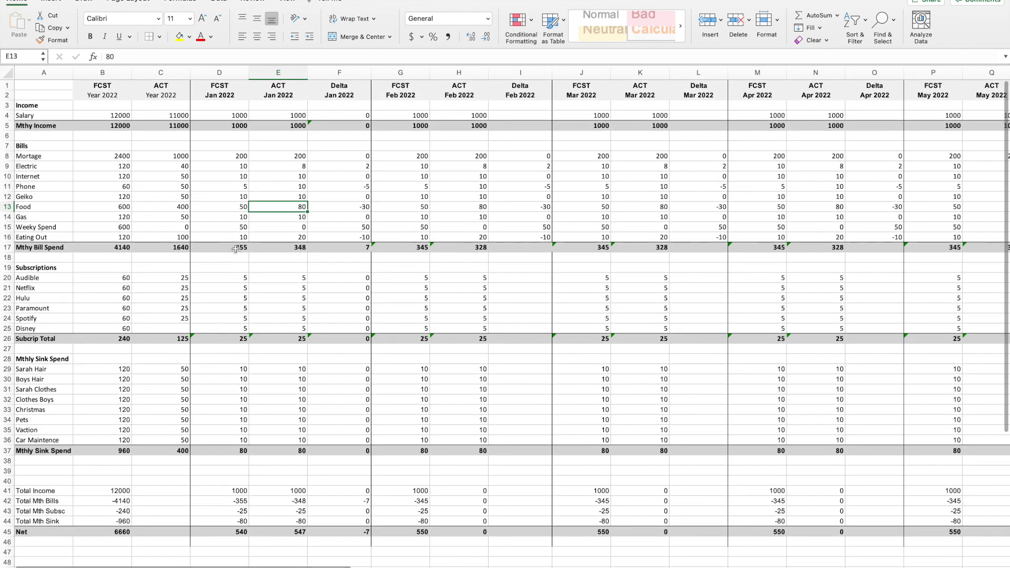
scroll(238, 551, "down", 4)
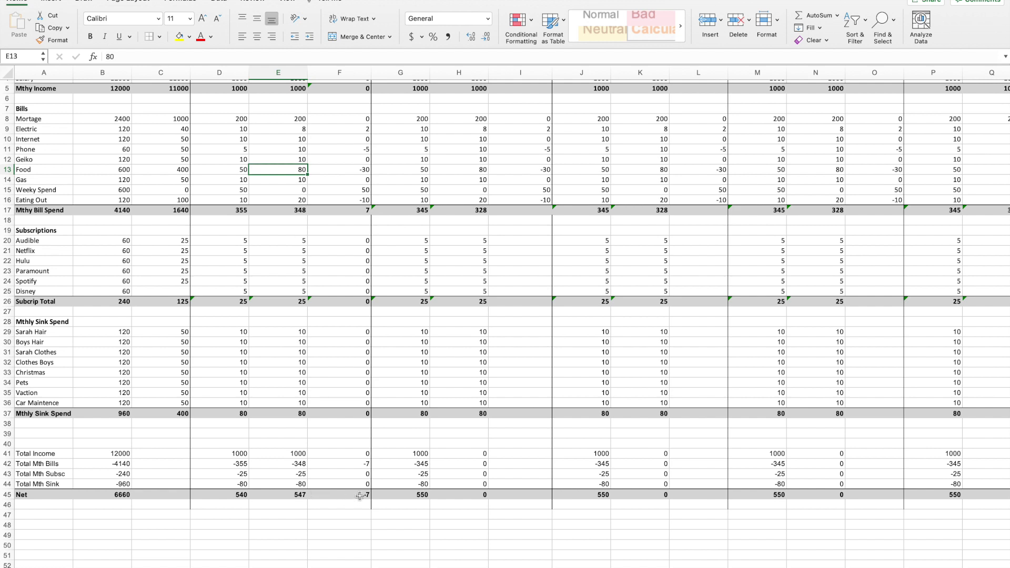
scroll(360, 496, "up", 3)
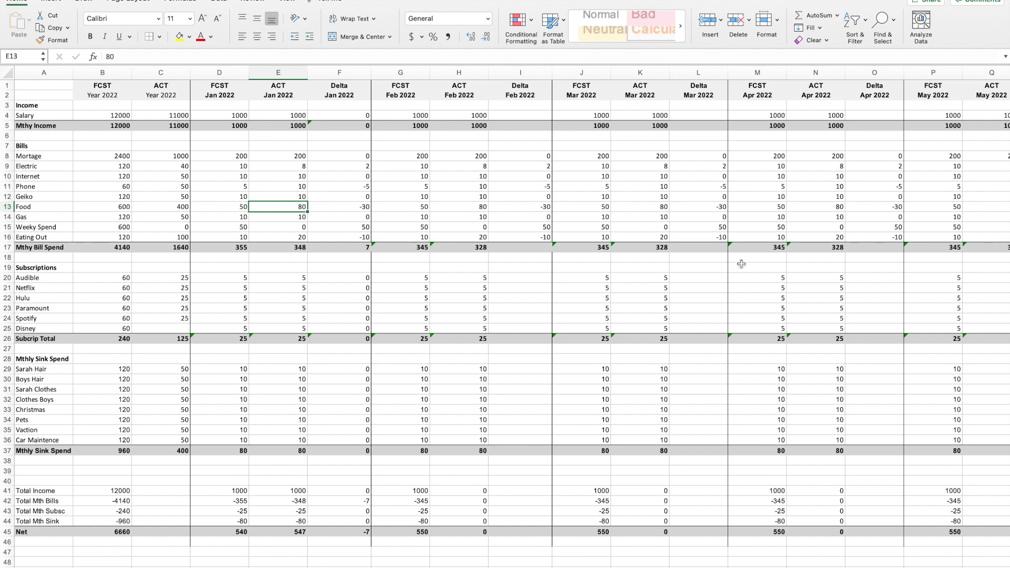
Inspect the formulas for the yearly actual mortgage, January forecast bill total, and January's bills, subscriptions and Net summary cells
left_click(159, 156)
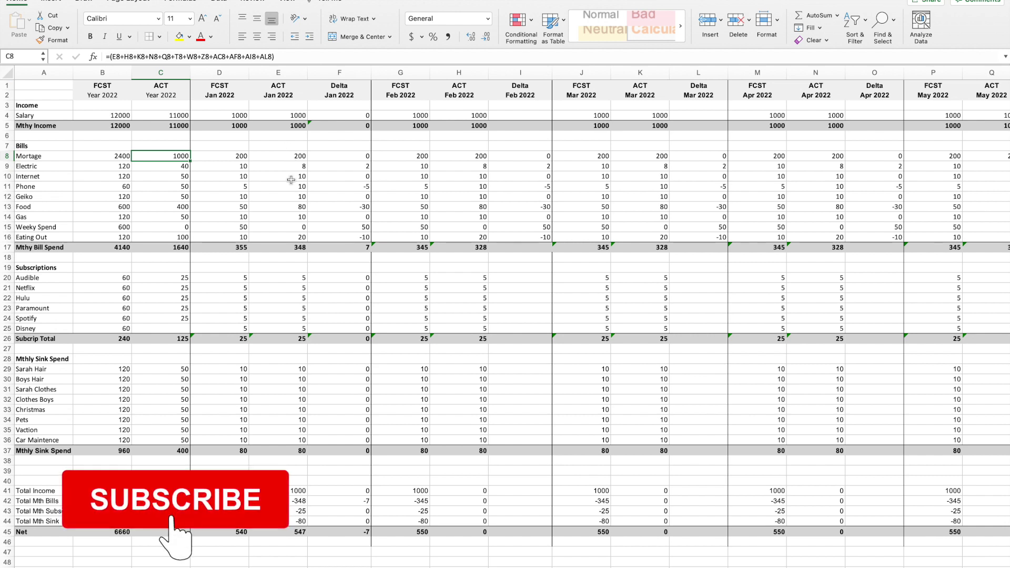
left_click(230, 249)
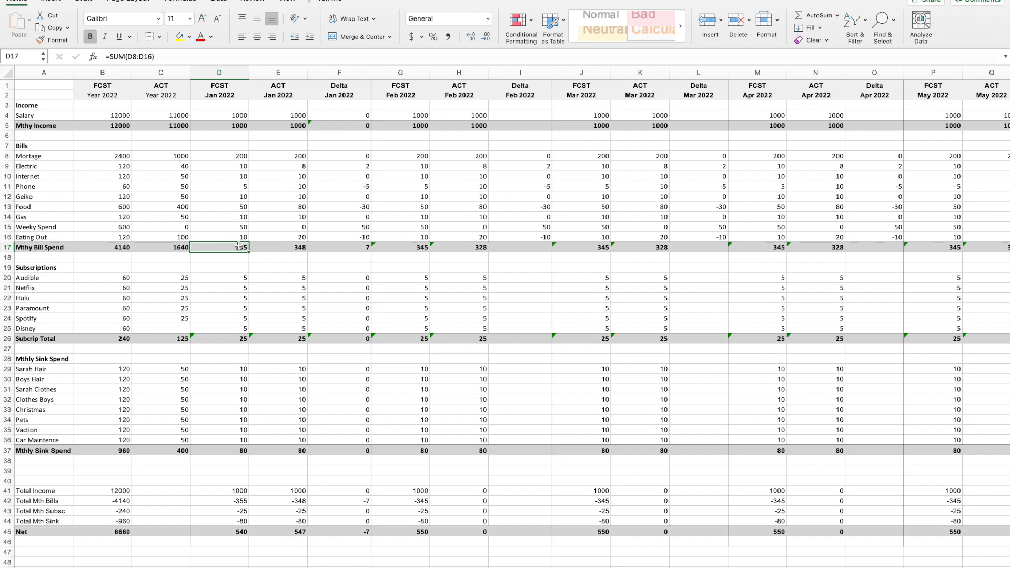
scroll(261, 355, "down", 3)
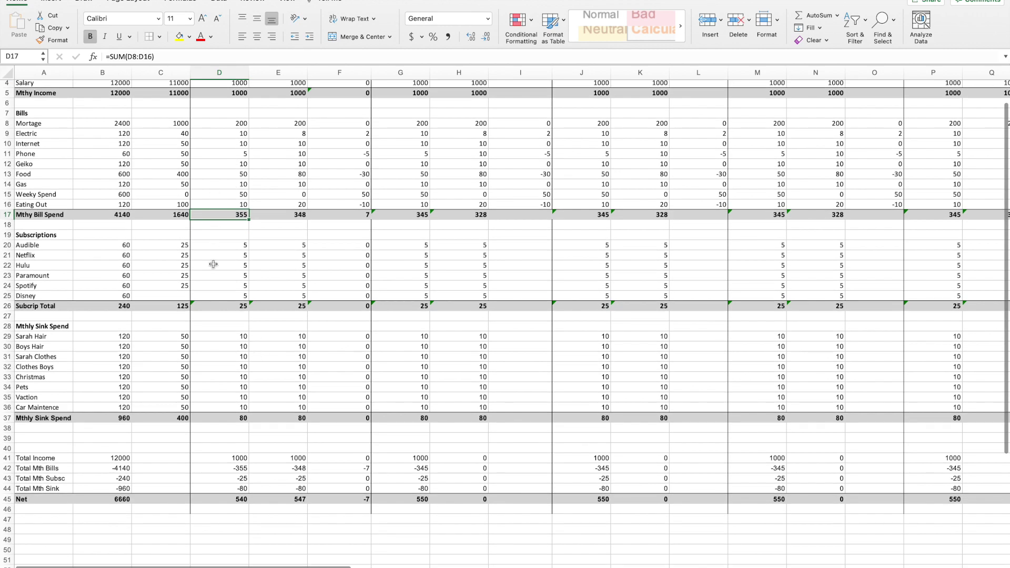
scroll(244, 308, "down", 10)
left_click(224, 363)
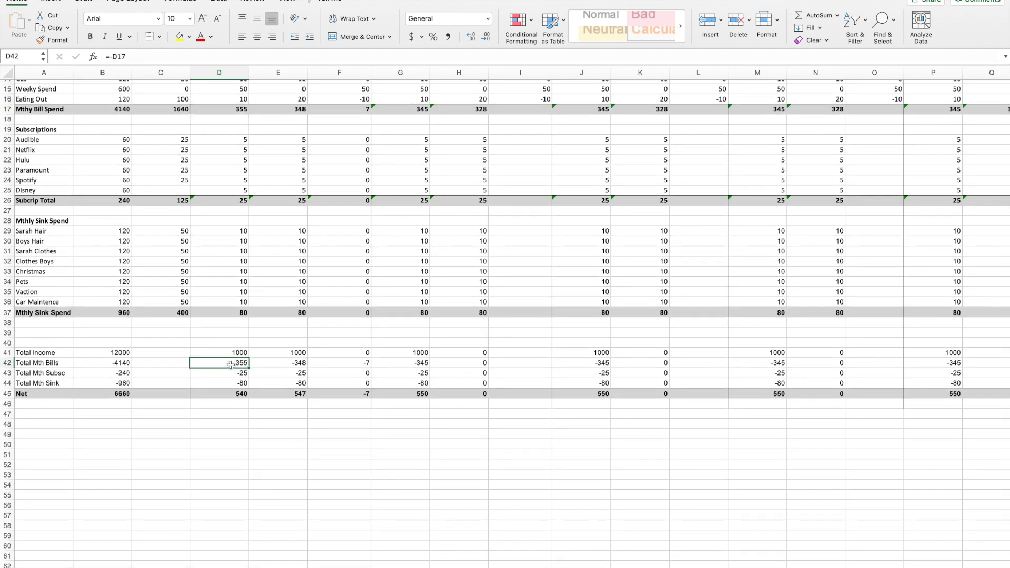
scroll(231, 365, "up", 1)
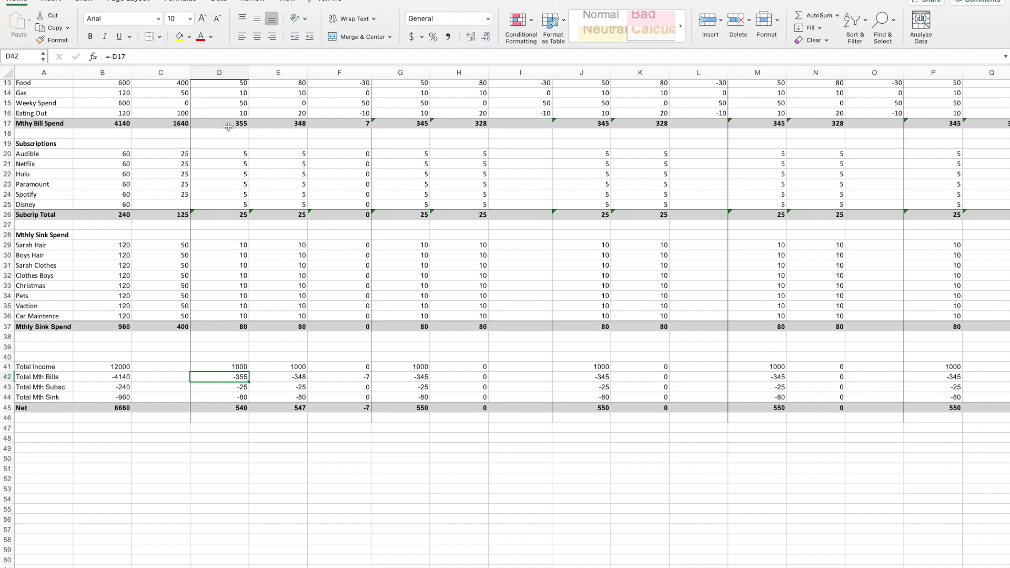
left_click(226, 388)
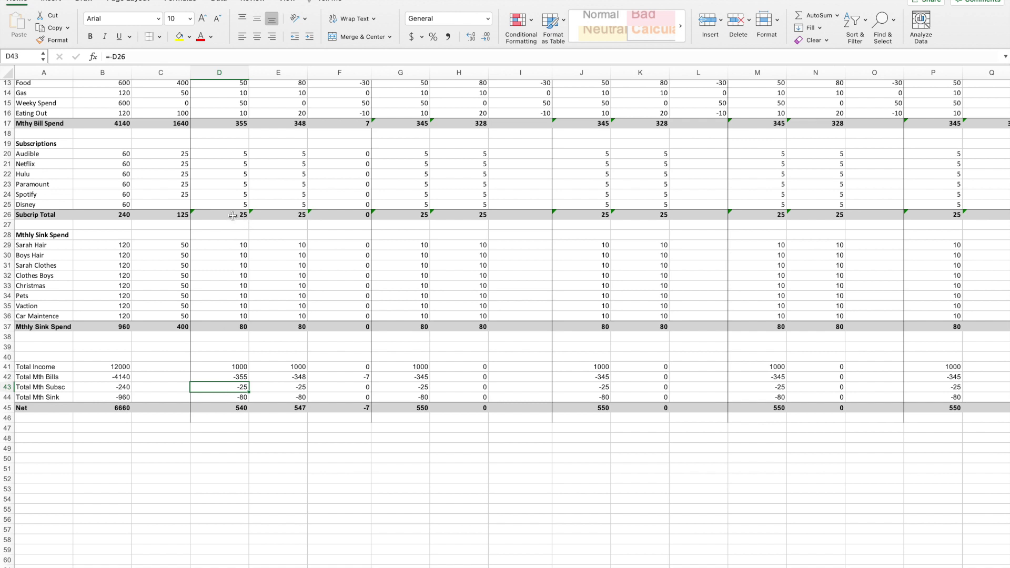
left_click(236, 409)
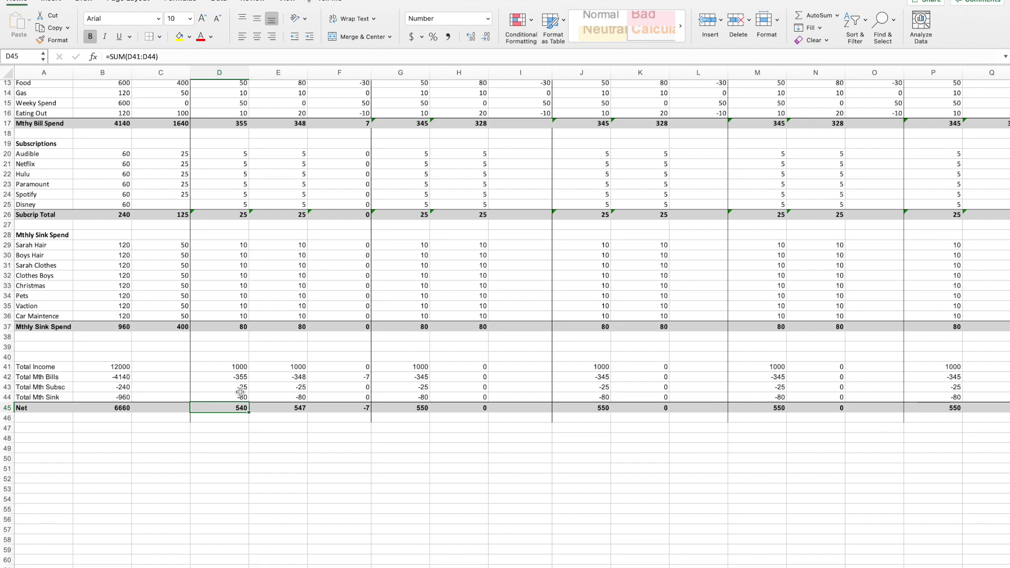
scroll(242, 437, "up", 3)
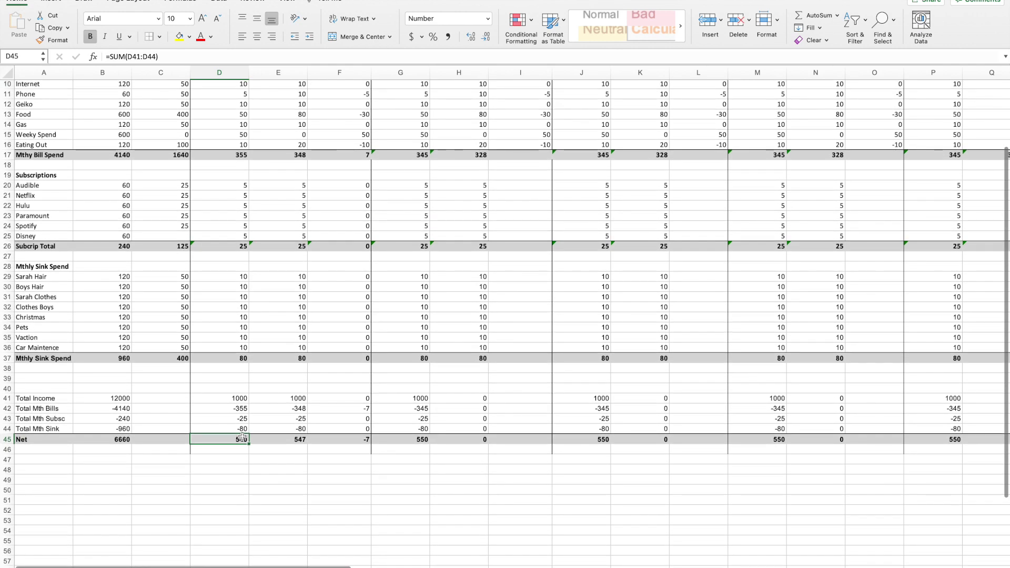
scroll(242, 438, "up", 6)
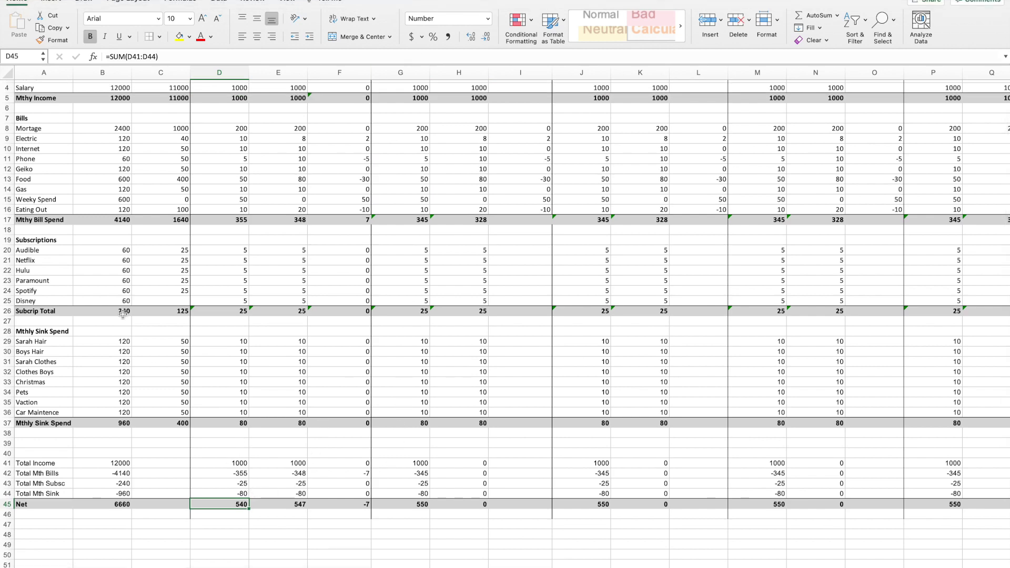
scroll(148, 358, "up", 3)
scroll(149, 358, "up", 1)
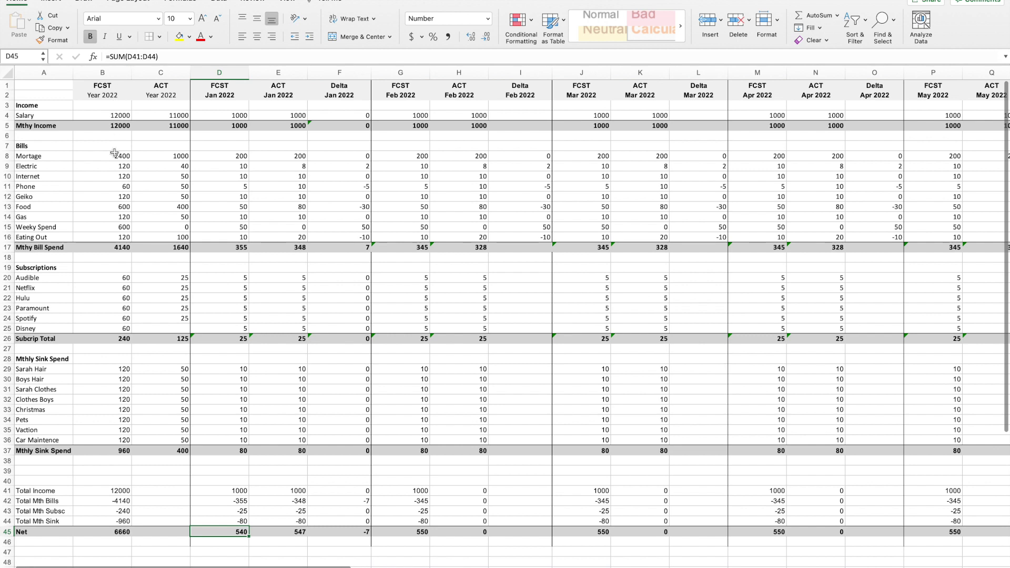
Inspect the Year 2022 forecast formulas for the first bill items, the monthly bill total and the subscription total
left_click(119, 156)
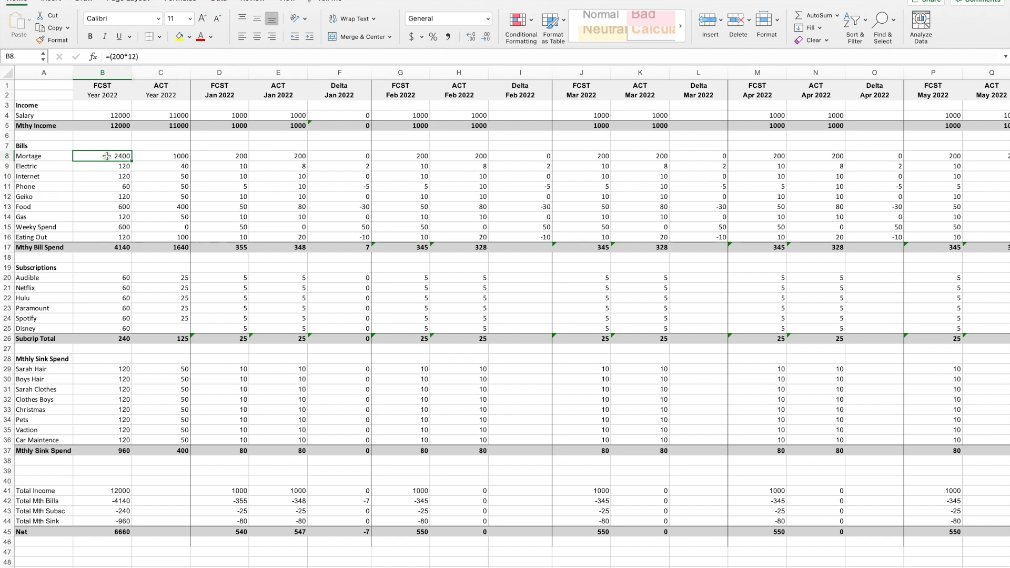
key("Down")
key("Down")
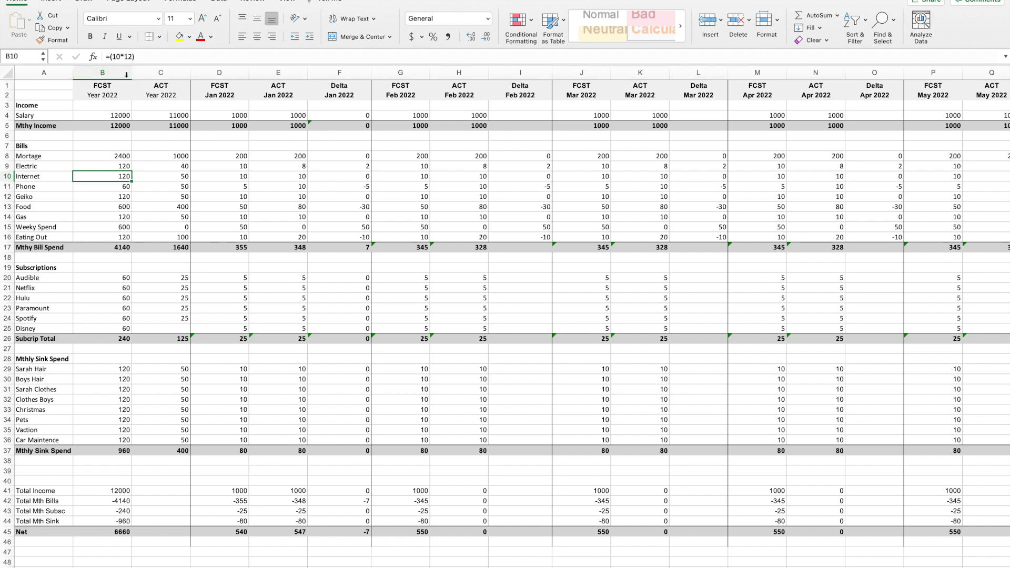
left_click(125, 156)
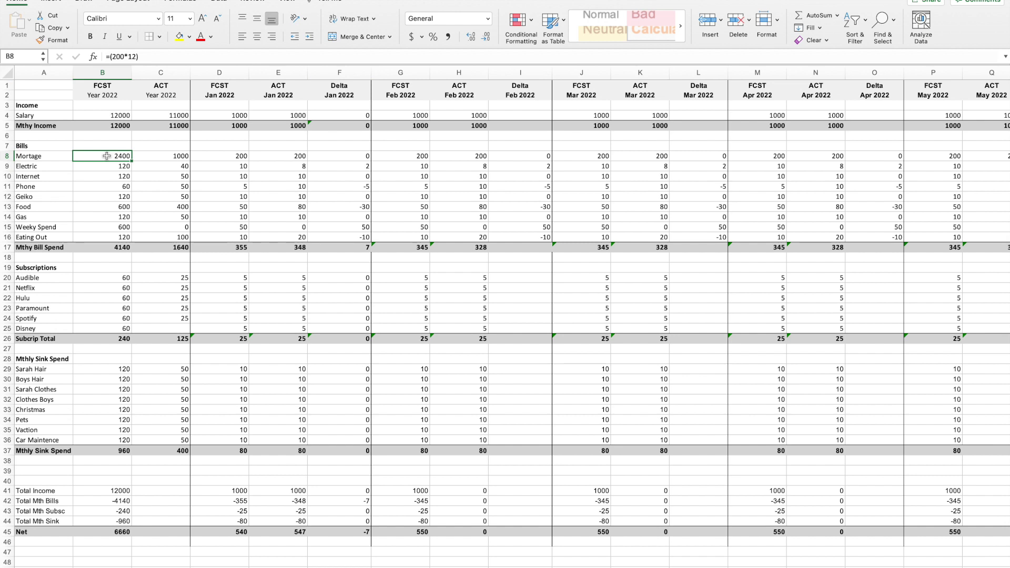
left_click(123, 247)
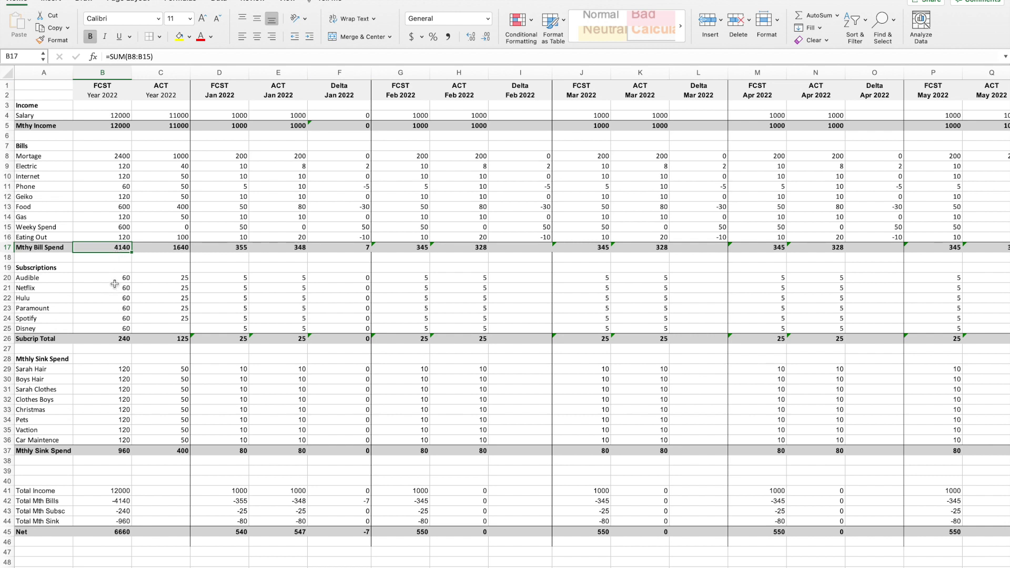
left_click(110, 340)
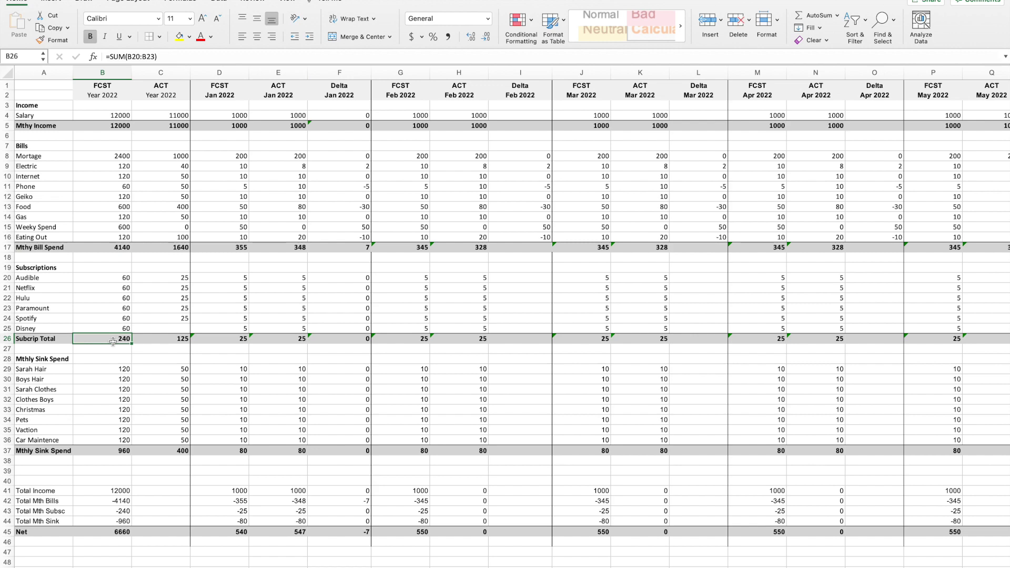
scroll(112, 324, "down", 3)
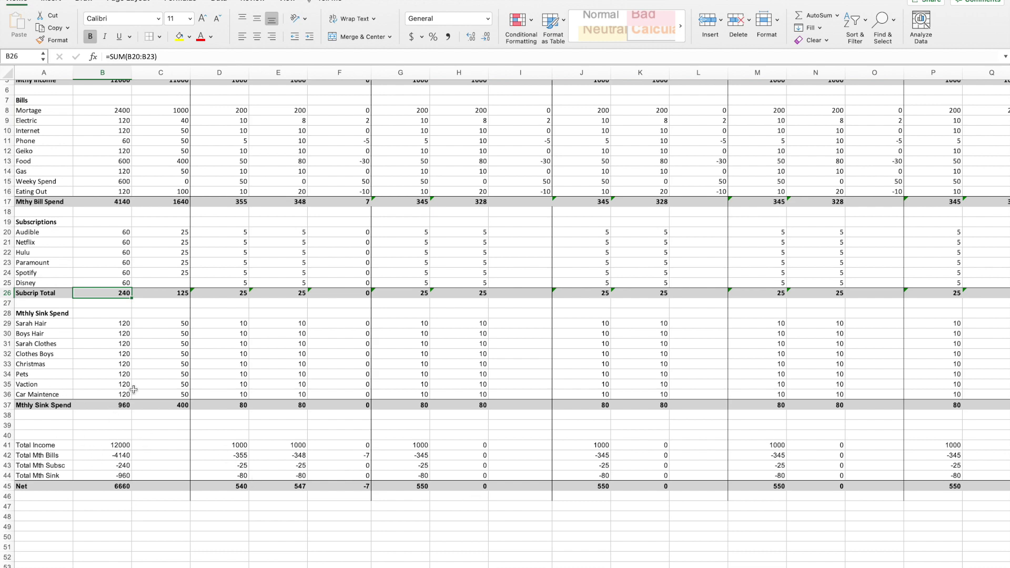
scroll(116, 409, "up", 3)
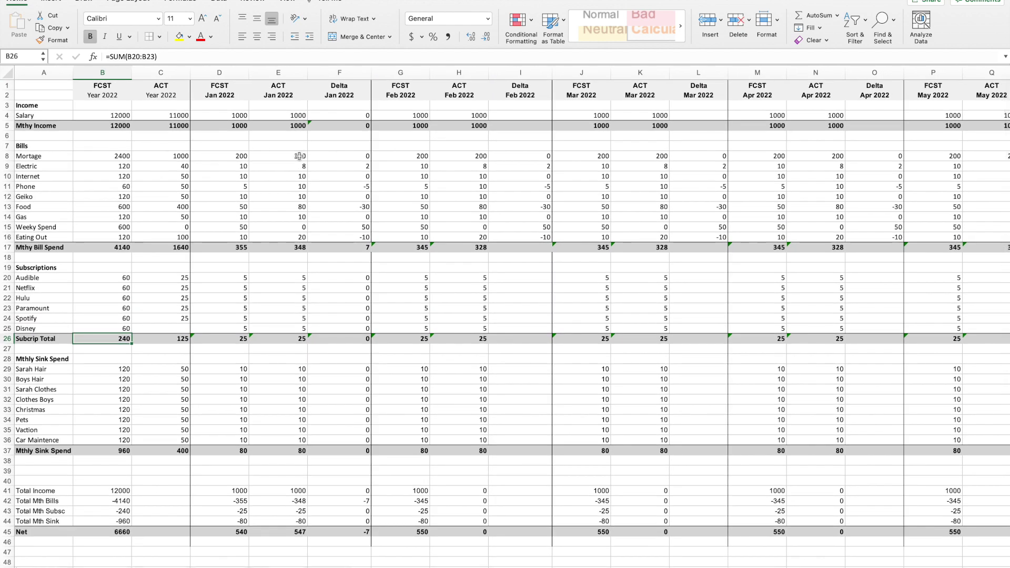
Inspect the Year 2022 actual formulas from Mortage down to the monthly bill total, comparing that total with its forecast
left_click(175, 157)
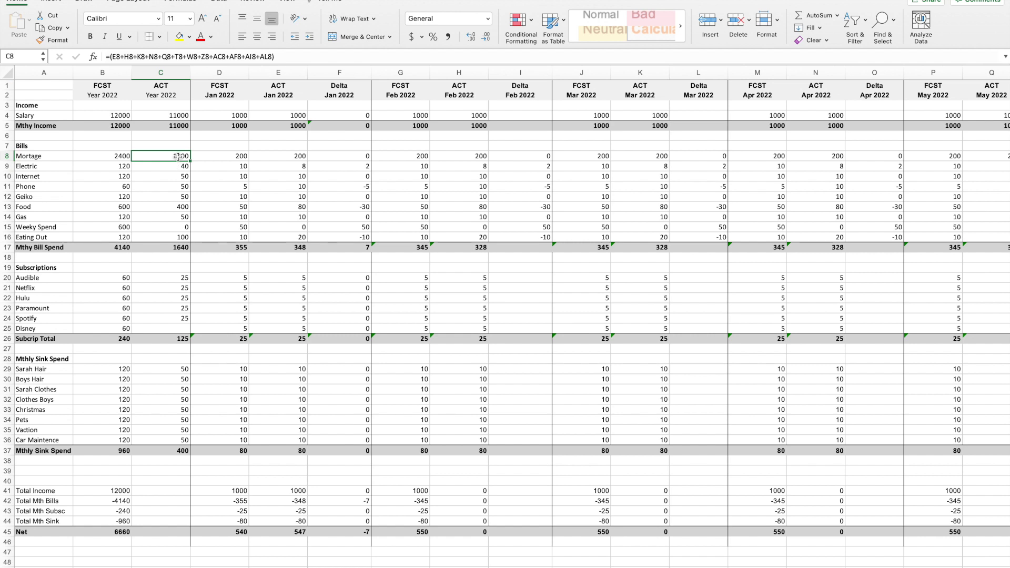
key("Down")
key("Down")
key("Down")
key("Down")
key("Down")
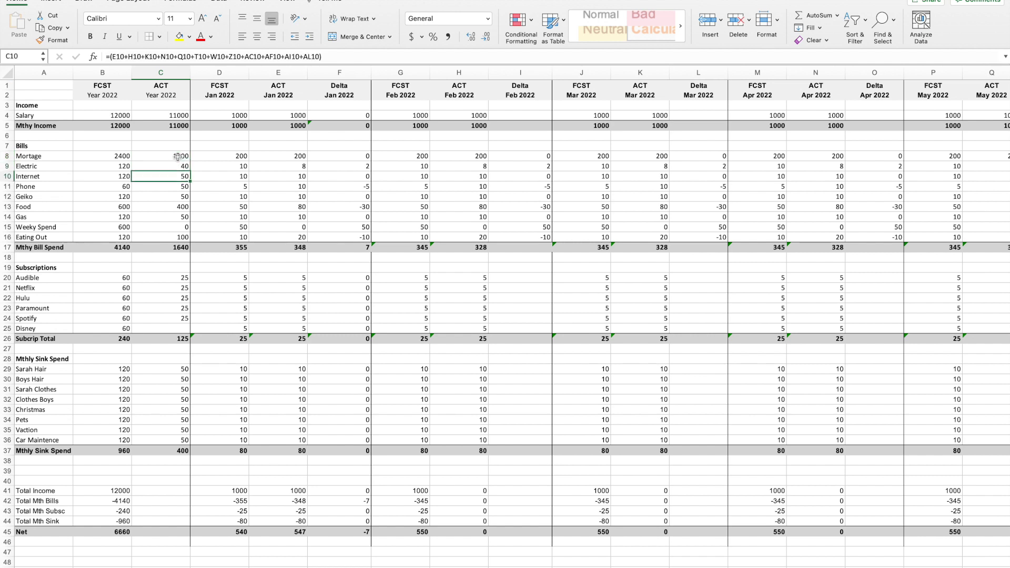
key("Down")
key("Down")
key("Down")
key("Down")
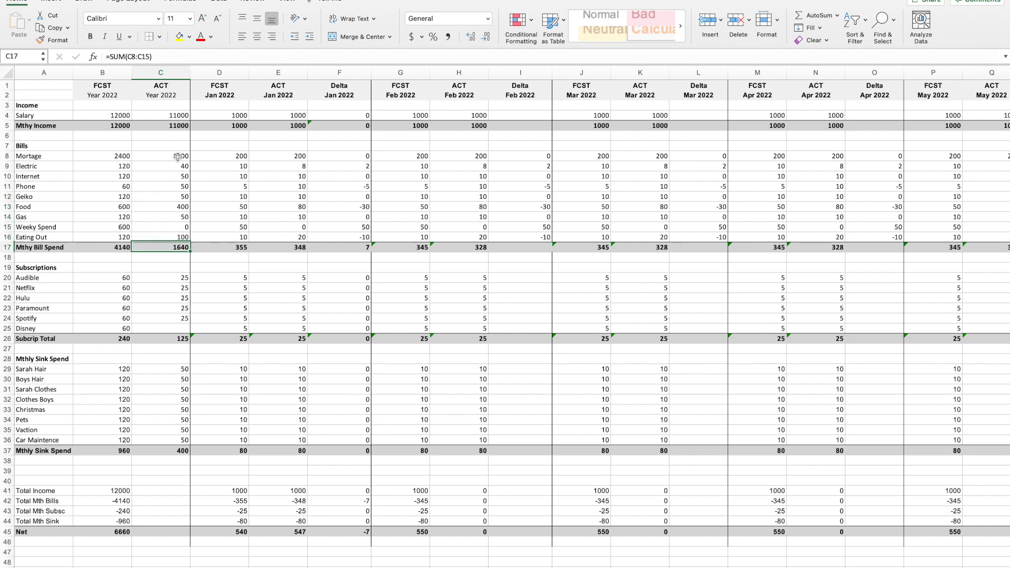
key("Left")
key("Right")
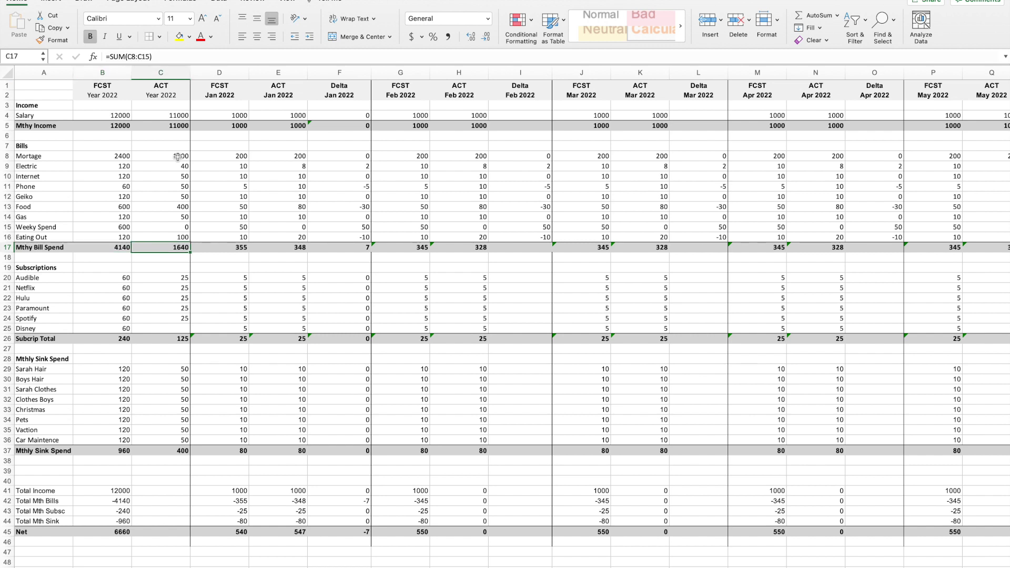
Compare the Year 2022 forecast and actual formulas for the monthly bill total, and recheck the actual formulas of the individual bill items
key("Left")
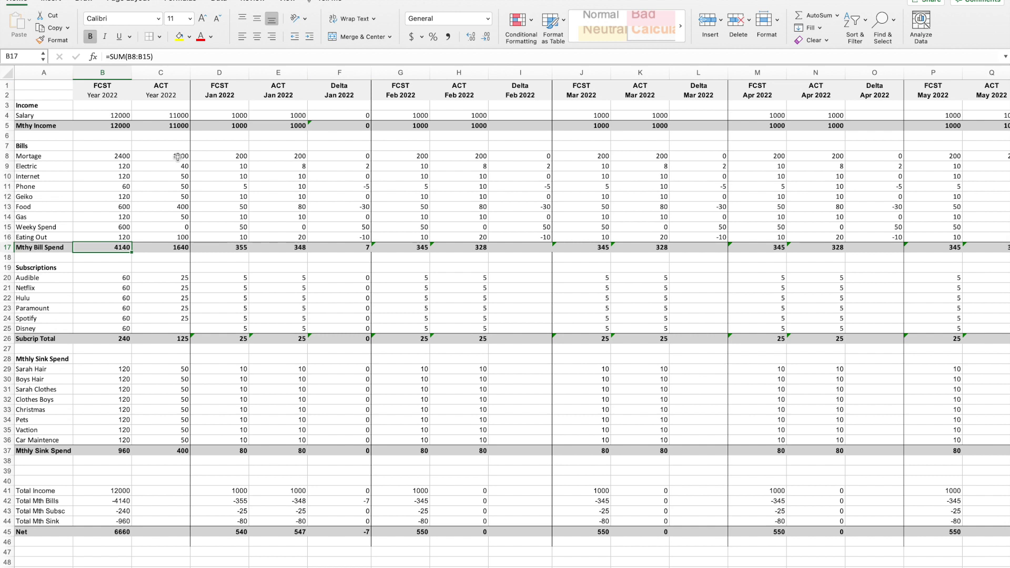
key("Right")
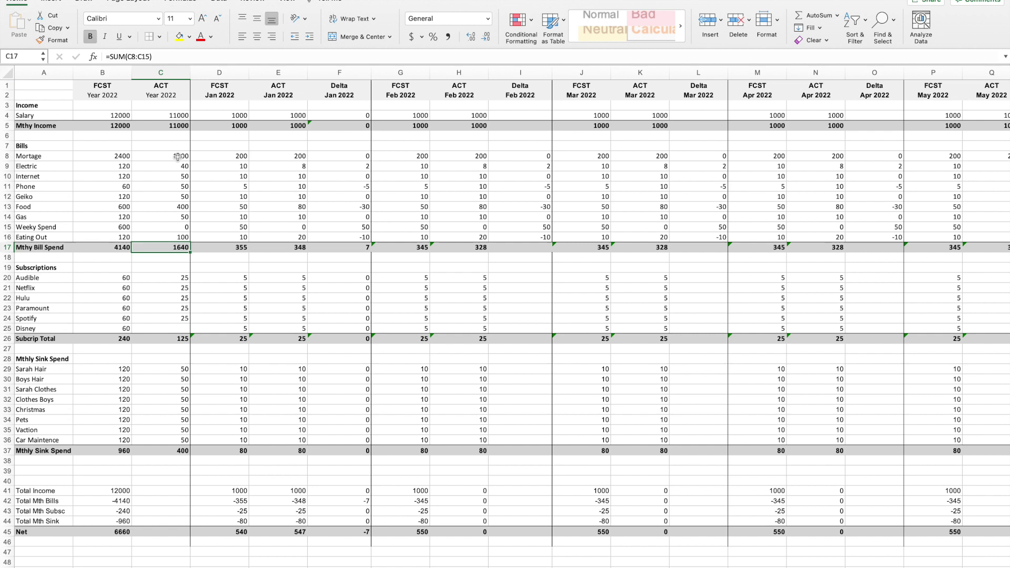
key("Up")
key("Up")
key("Up")
key("Up")
key("Up")
key("Up")
key("Down")
key("Down")
key("Down")
key("Down")
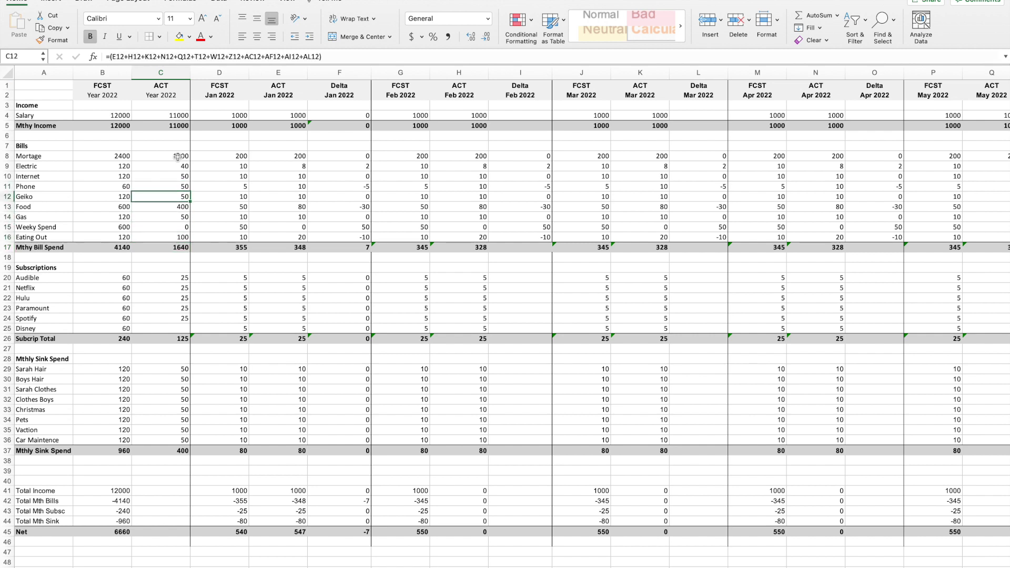
Inspect the Year 2022 actual formulas for the subscription items down to the subscription total
key("Down")
key("Down")
key("Down")
key("Down")
key("Down")
key("Down")
key("Down")
key("Down")
key("Down")
key("Down")
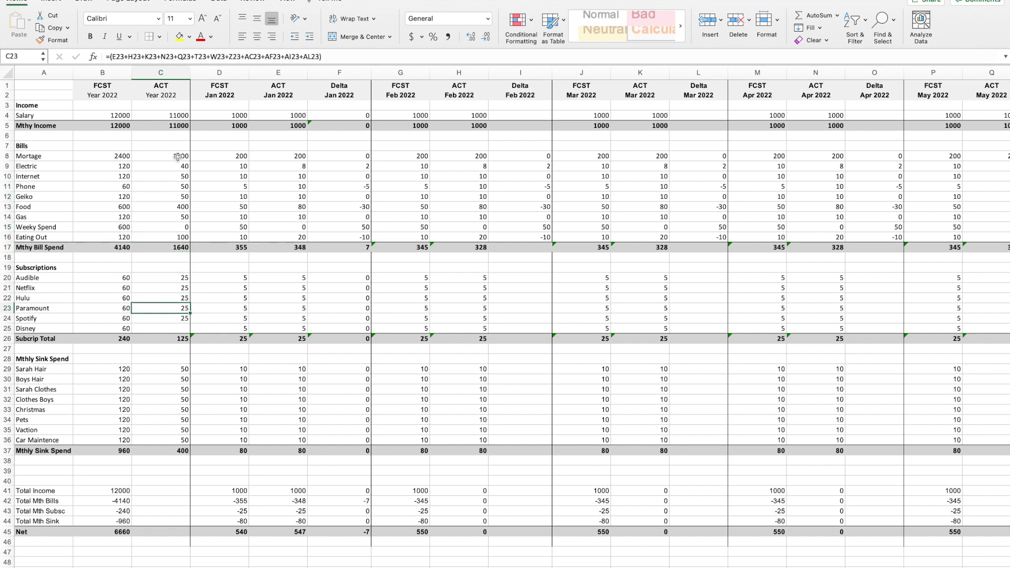
key("Down")
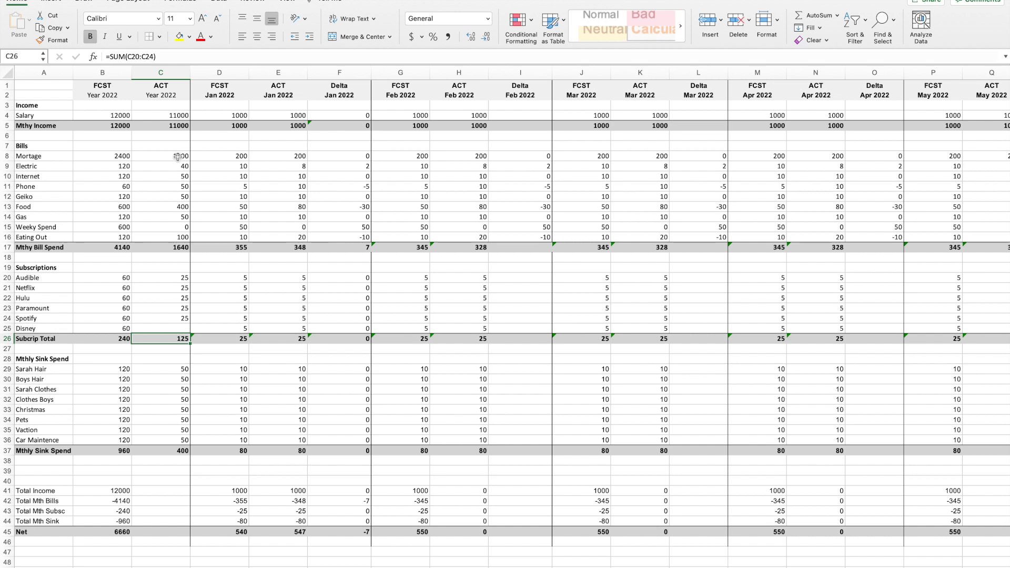
Inspect the Year 2022 actual formulas in the monthly sink spend section down to its total
key("Down")
key("Down")
key("Down")
key("Down")
key("Down")
key("Down")
key("Down")
key("Down")
key("Down")
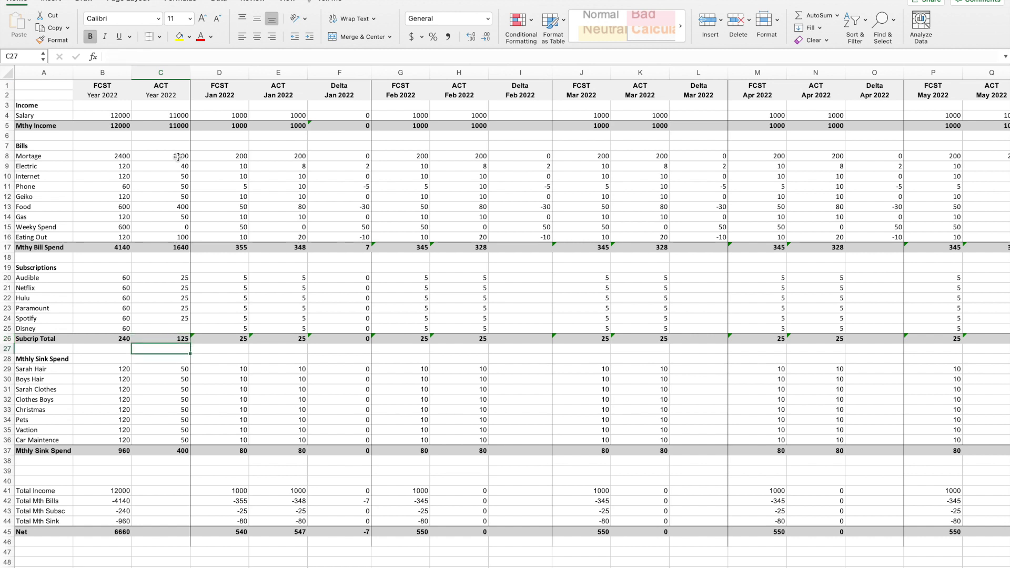
key("Down")
key("Down")
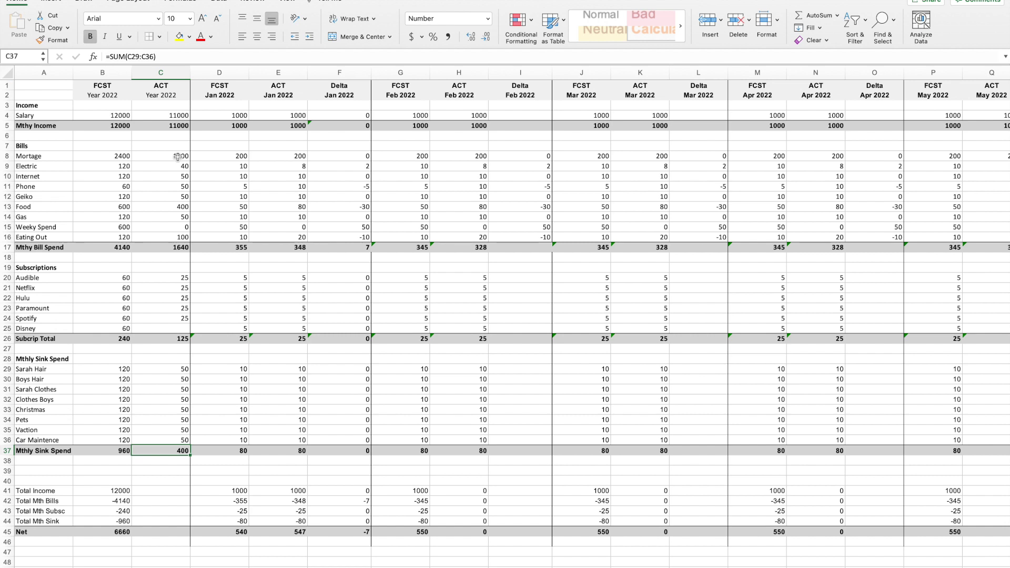
Inspect the Year 2022 actual Mortage formula and review the monthly forecast, actual and delta columns from January through August 2022
left_click(178, 157)
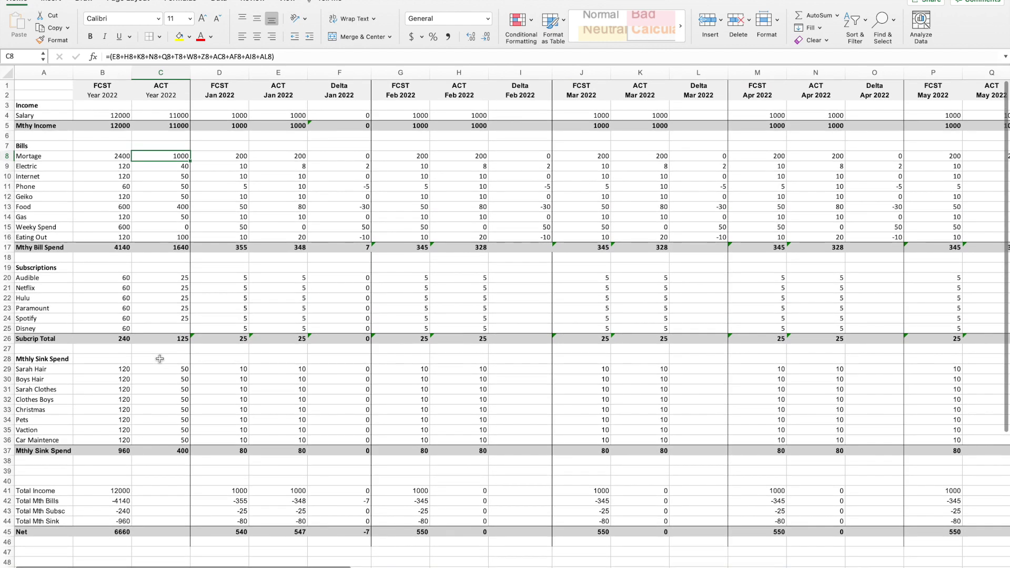
scroll(172, 372, "down", 3)
scroll(173, 373, "up", 2)
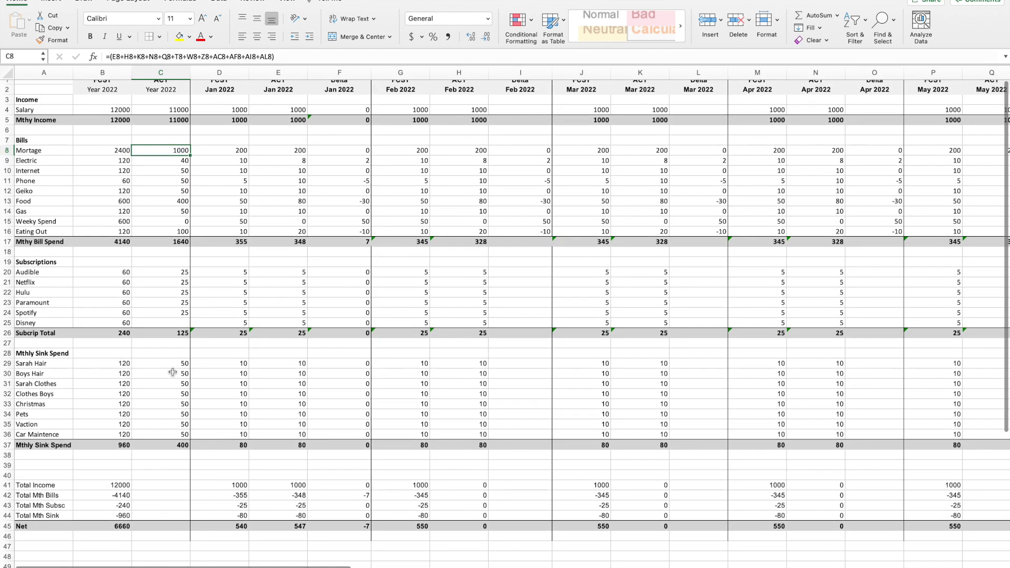
scroll(426, 261, "right", 10)
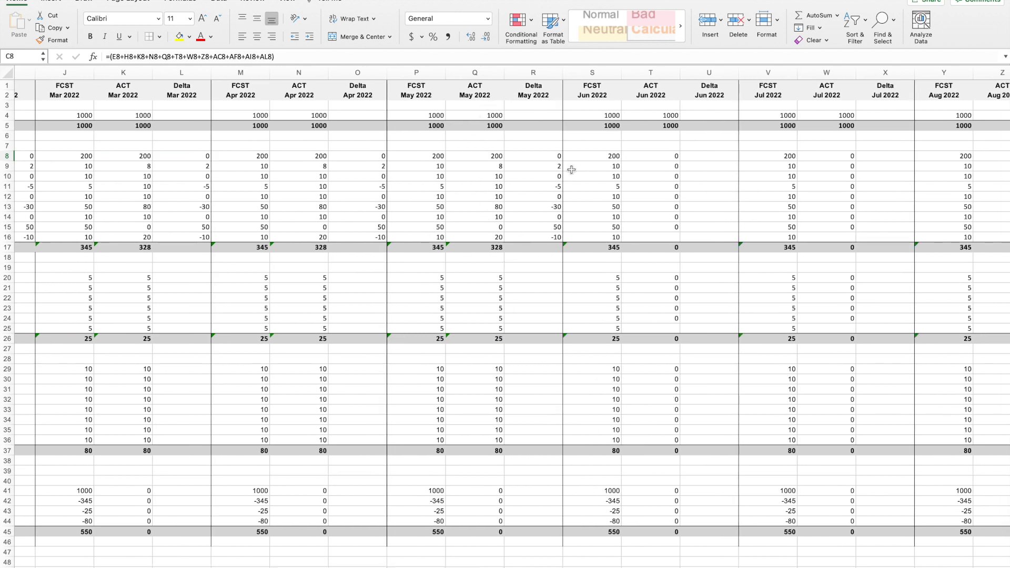
scroll(493, 152, "left", 1)
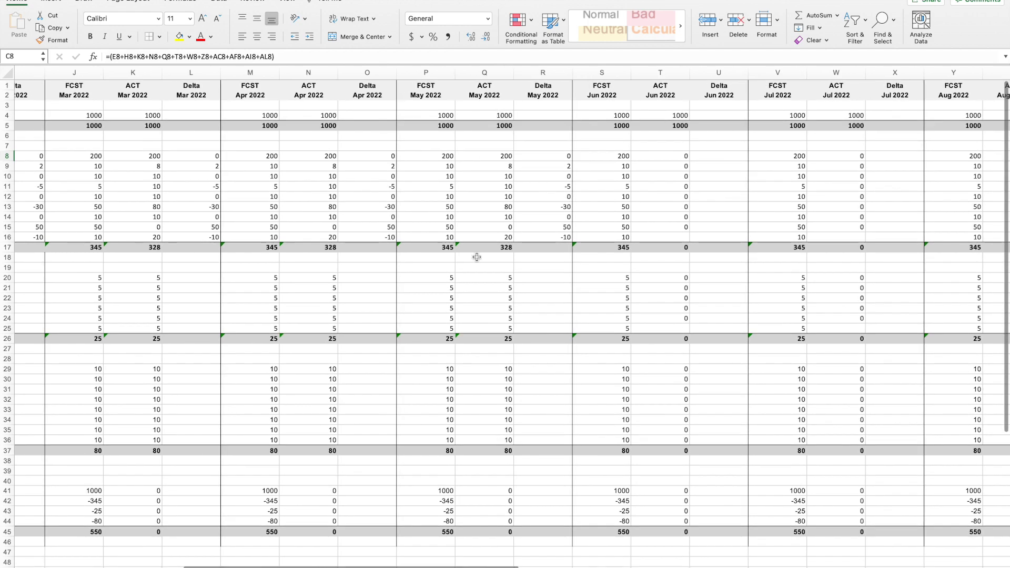
scroll(481, 253, "left", 2)
scroll(489, 242, "left", 10)
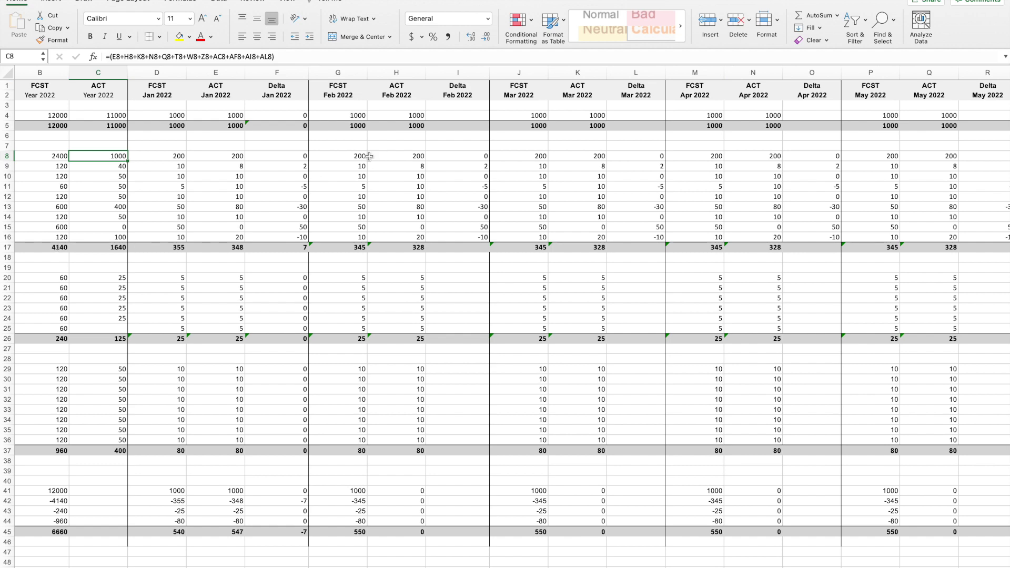
scroll(594, 202, "right", 10)
scroll(591, 203, "right", 3)
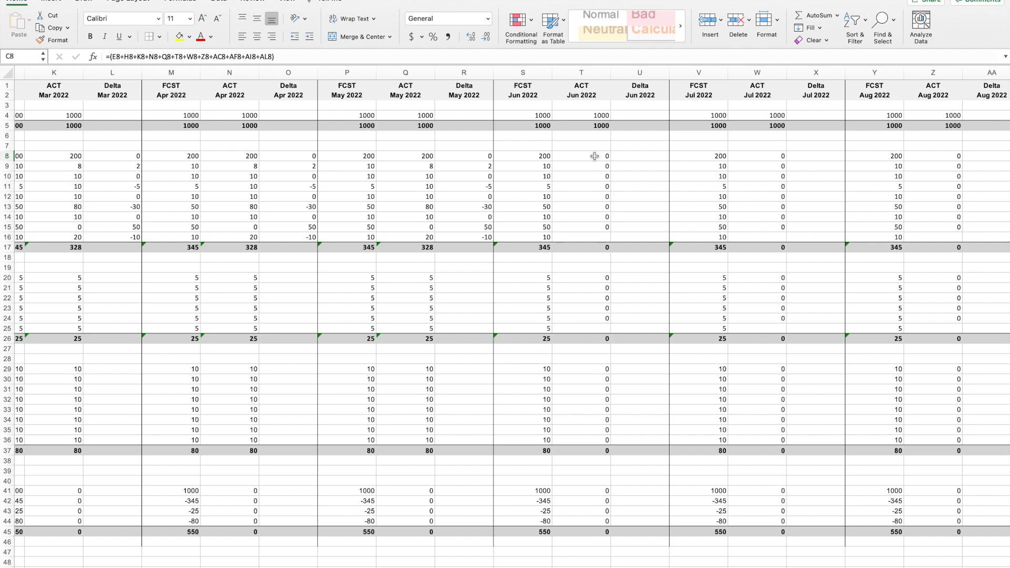
scroll(595, 157, "left", 10)
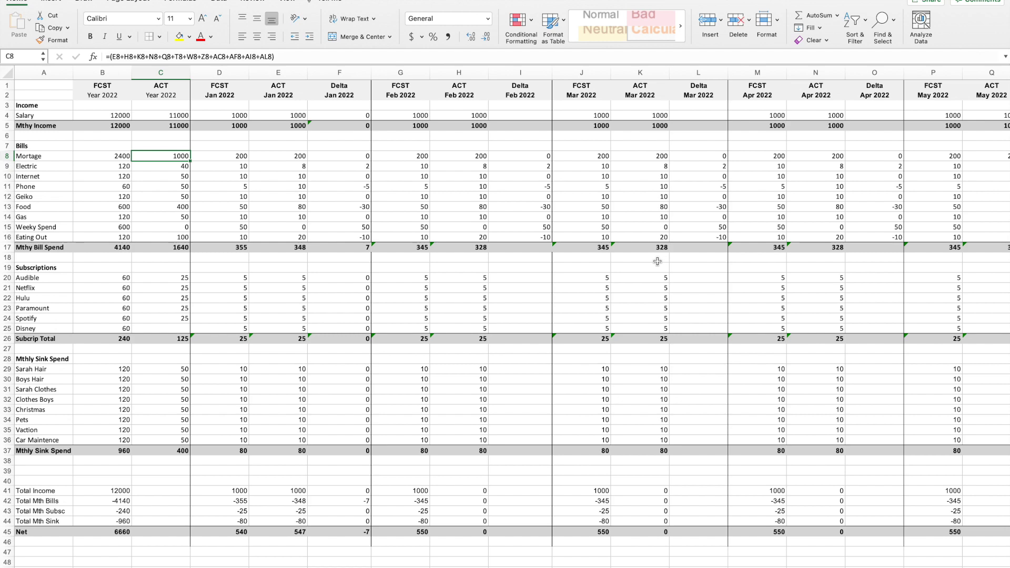
scroll(658, 262, "right", 2)
scroll(657, 262, "left", 2)
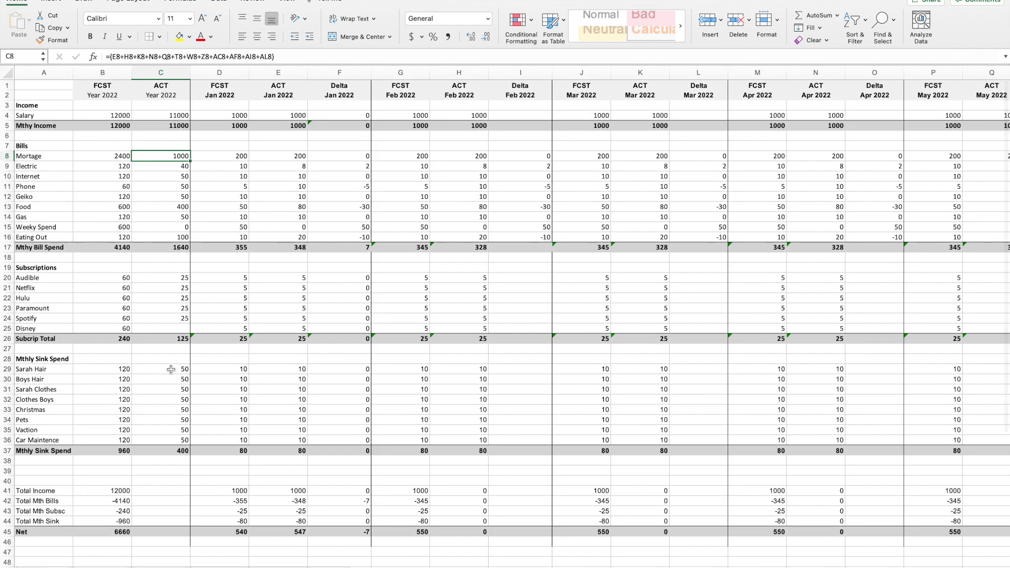